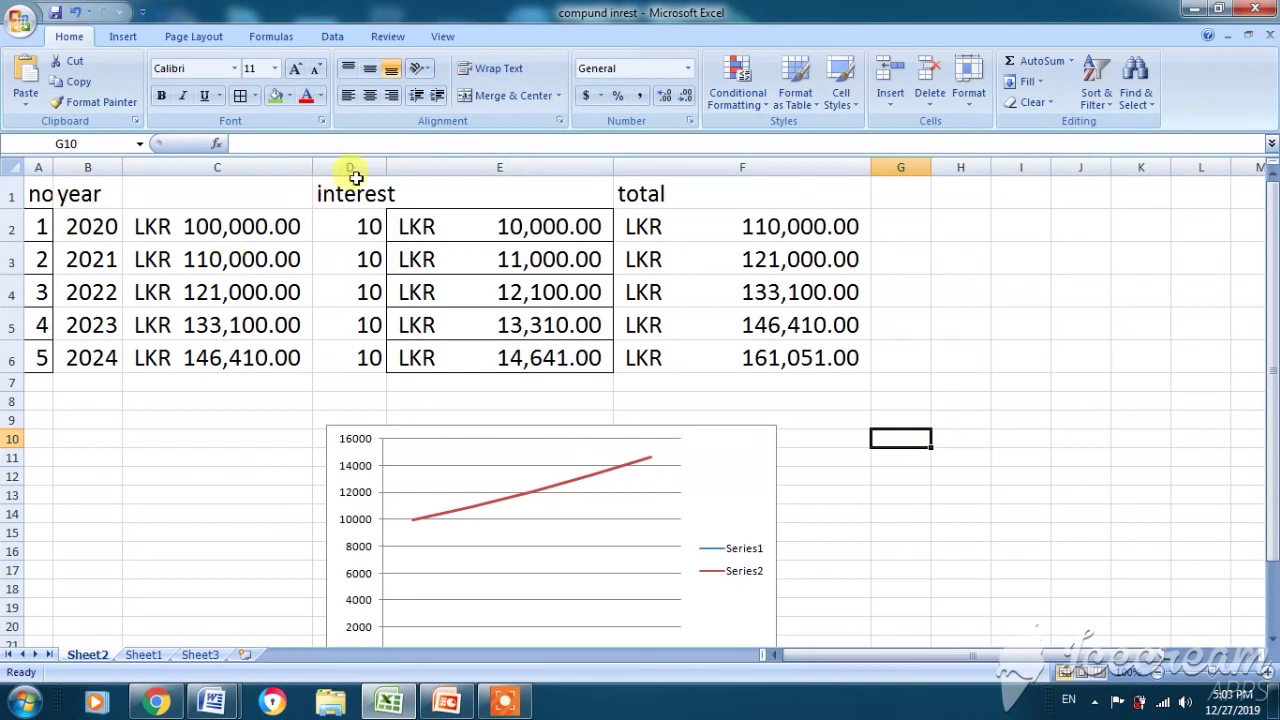
- Examine the first-year interest rate, the interest formula in E2 and the line chart on Sheet2, clearing E2
{"action": "left_click", "coordinate": [356, 221]}
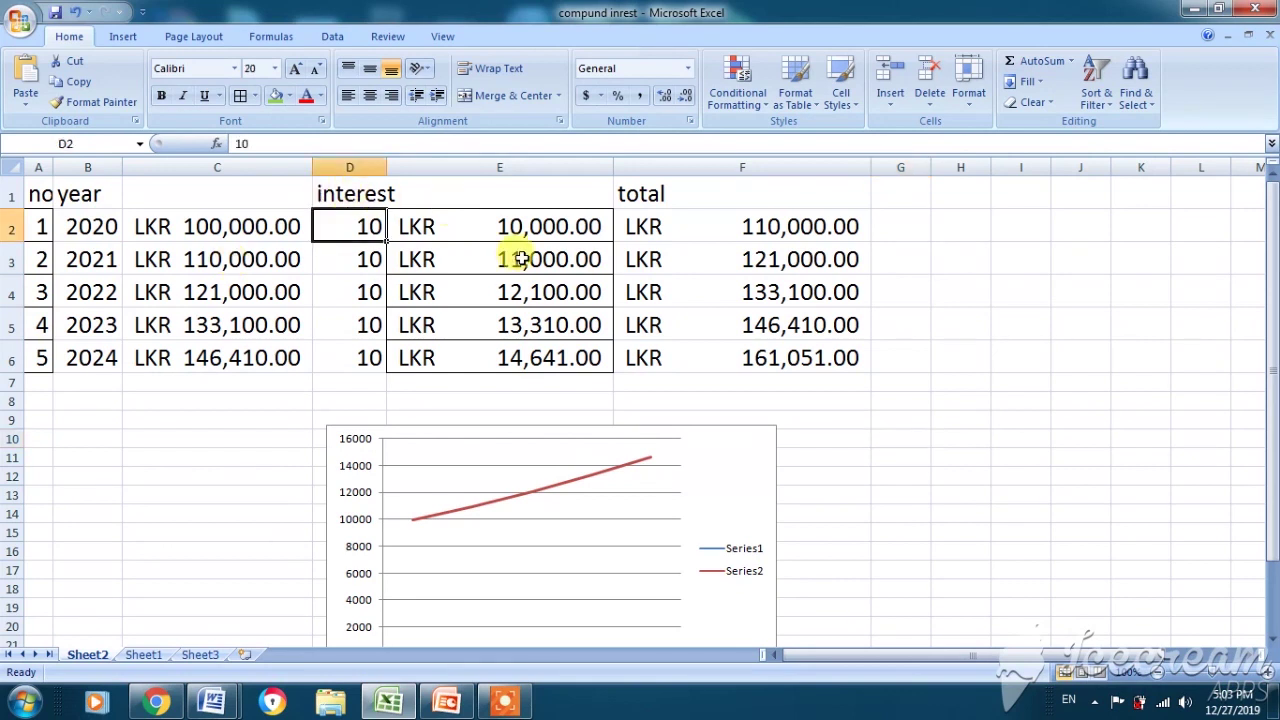
{"action": "left_click", "coordinate": [553, 224]}
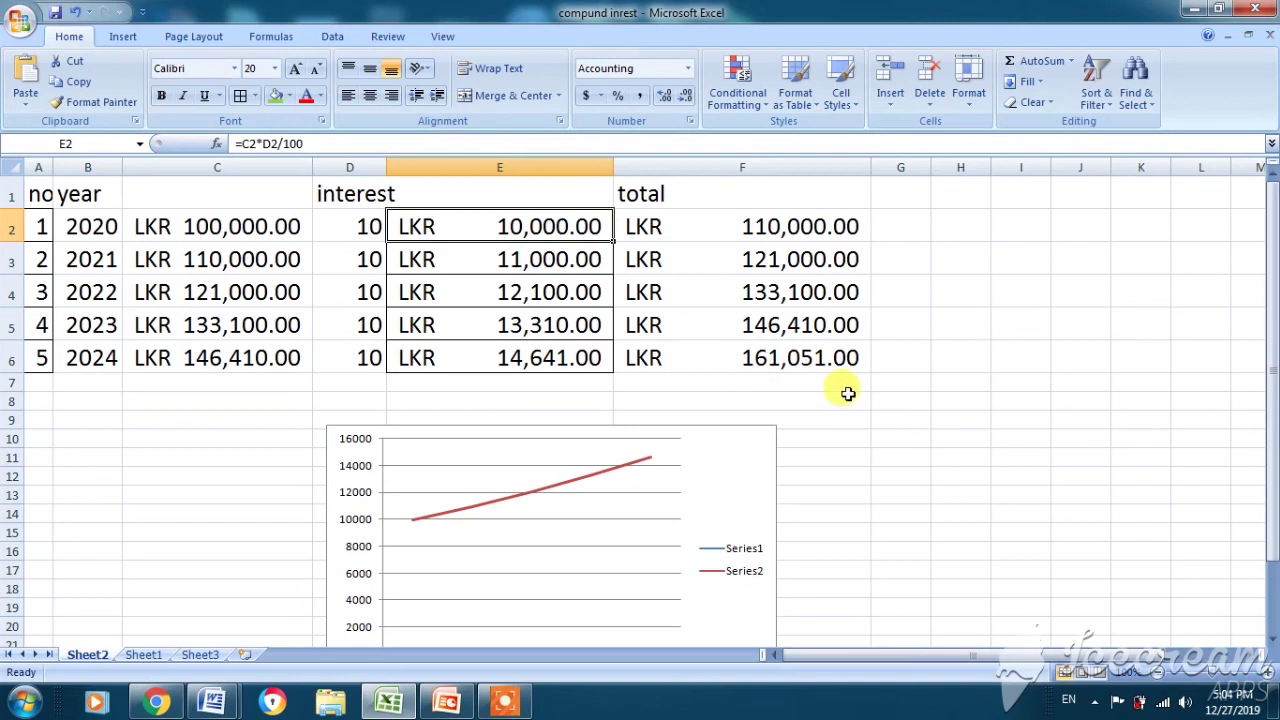
{"action": "left_click_drag", "start_coordinate": [1274, 400], "coordinate": [1275, 411]}
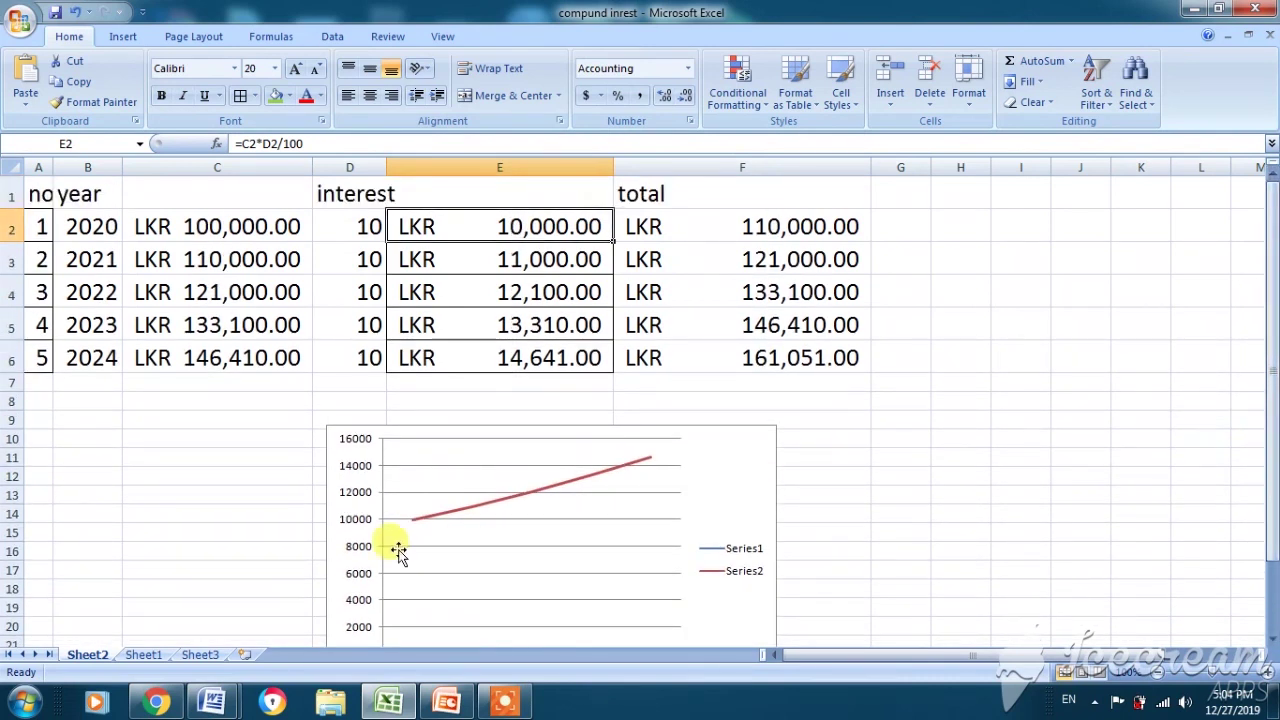
{"action": "left_click_drag", "start_coordinate": [1274, 400], "coordinate": [1274, 418]}
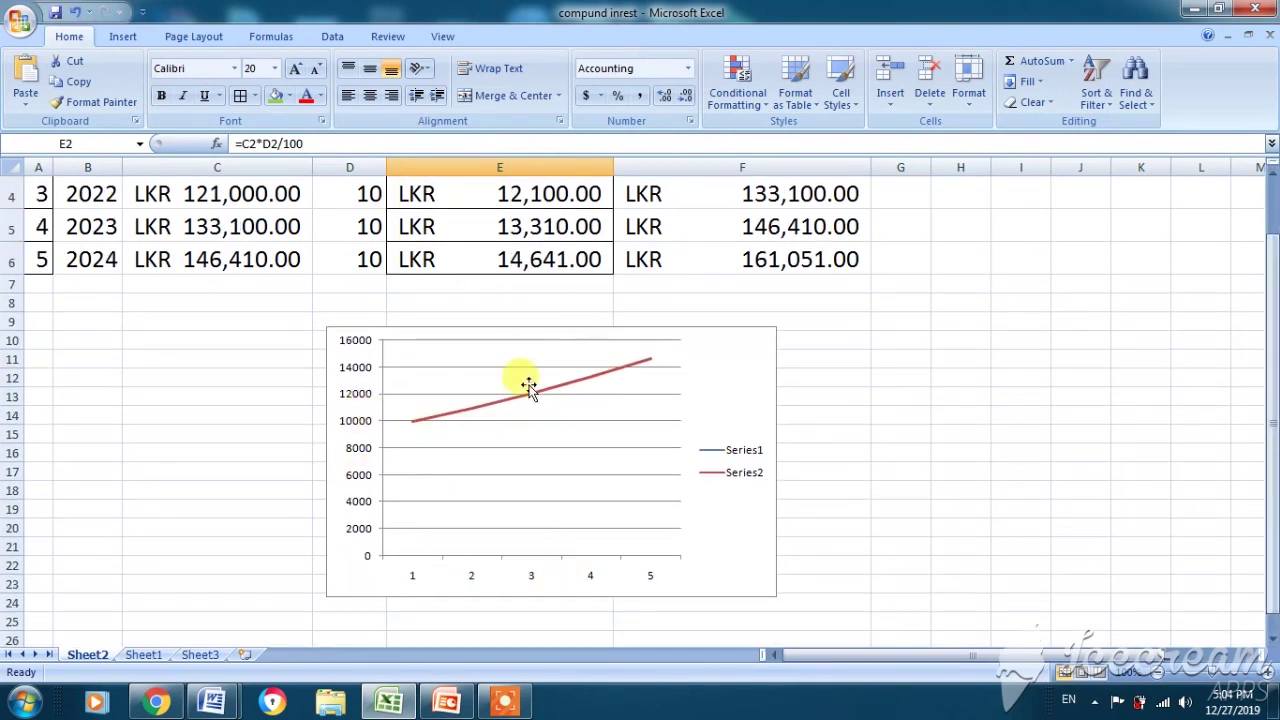
{"action": "key", "text": "BackSpace"}
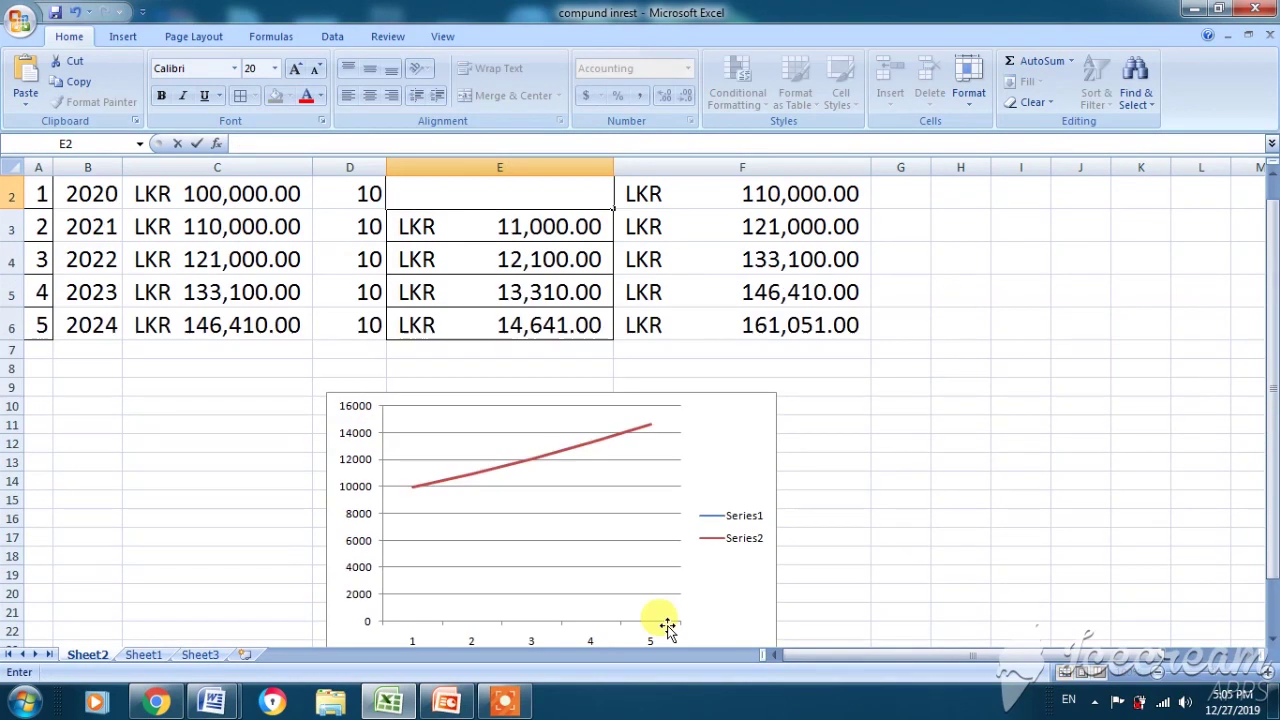
- Open Sheet1, enlarge the view to 110%, and examine the compound interest table from 2020 to 2051
{"action": "left_click", "coordinate": [146, 656]}
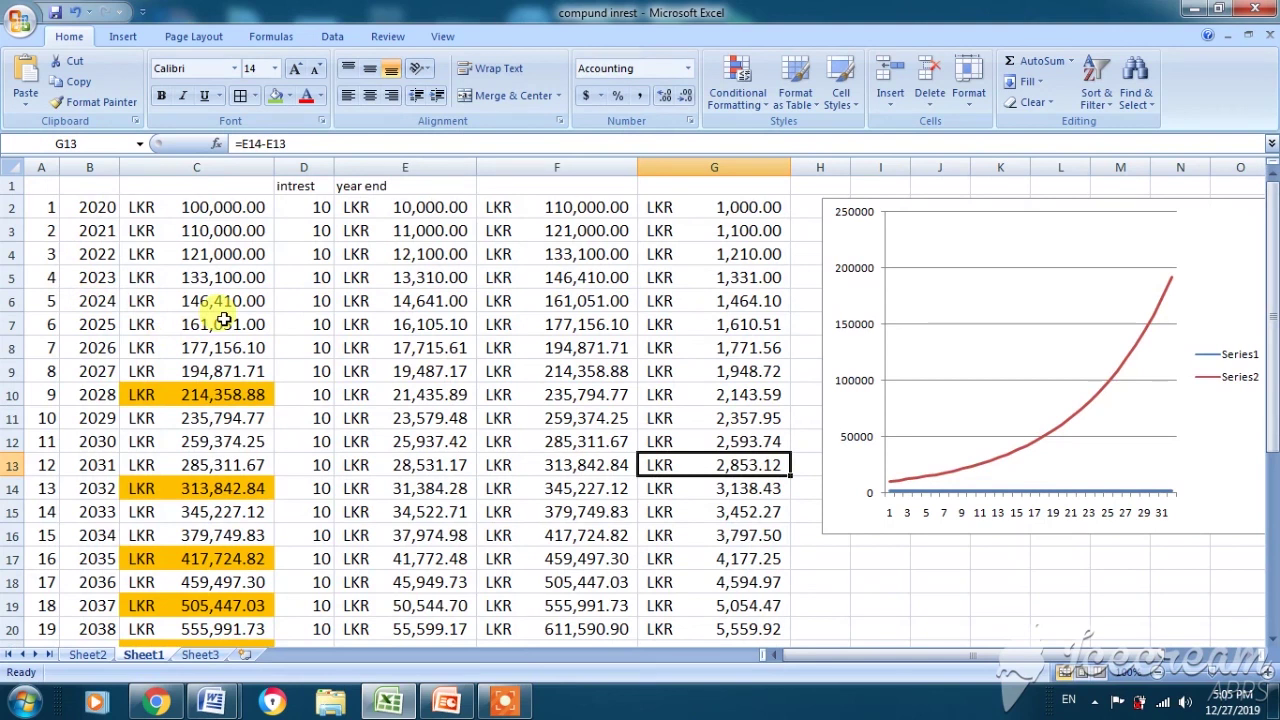
{"action": "left_click", "coordinate": [1262, 672]}
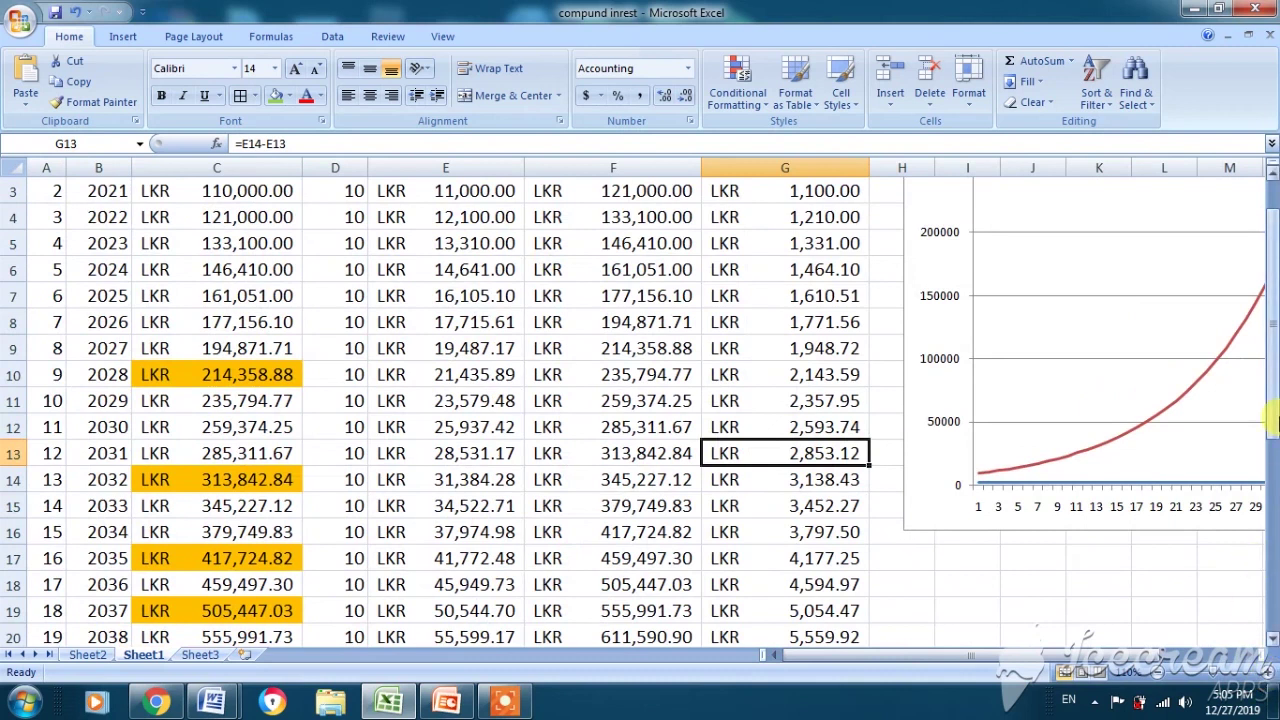
{"action": "scroll", "coordinate": [1190, 418], "scroll_direction": "up", "scroll_amount": 1}
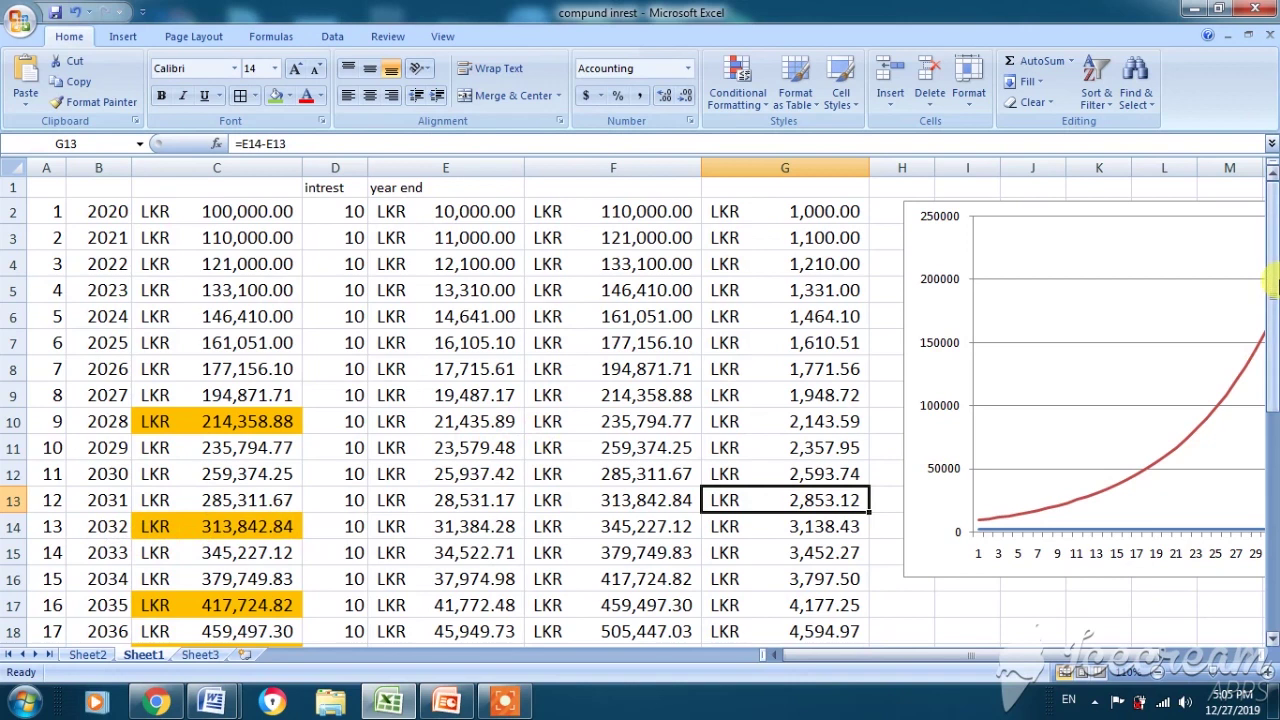
{"action": "left_click_drag", "start_coordinate": [1270, 284], "coordinate": [1270, 292]}
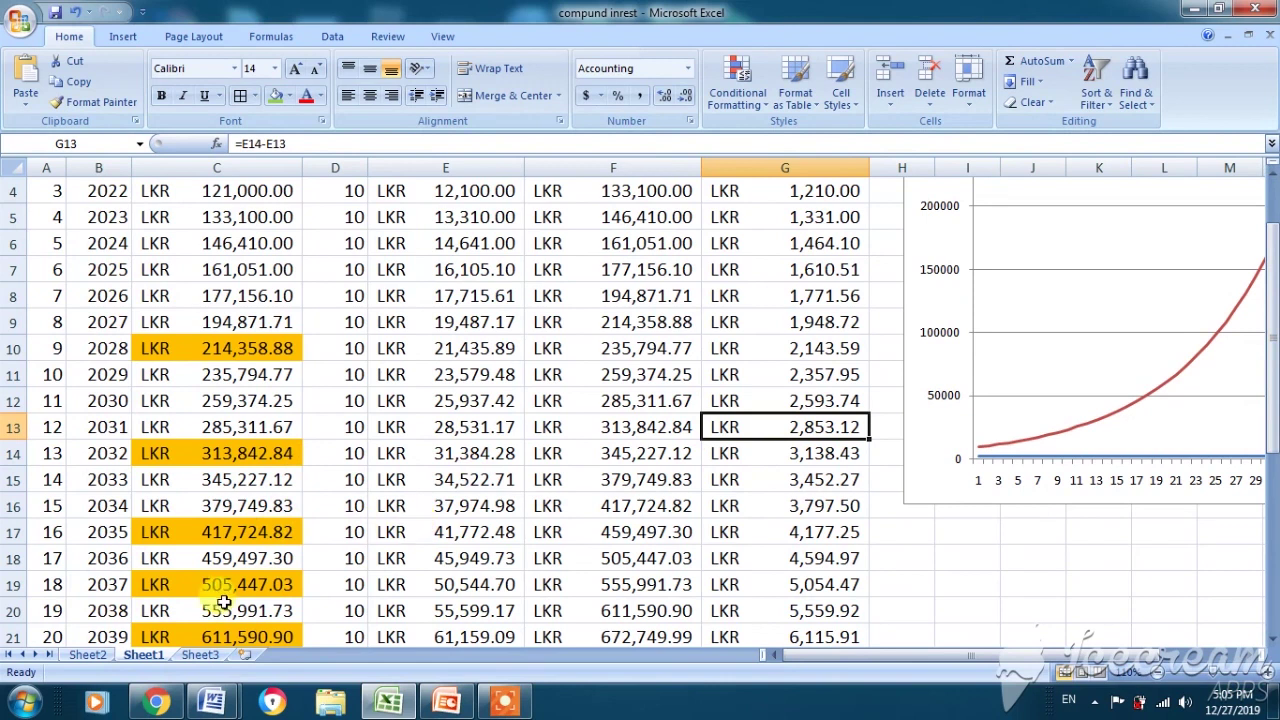
{"action": "left_click_drag", "start_coordinate": [1270, 410], "coordinate": [1270, 415]}
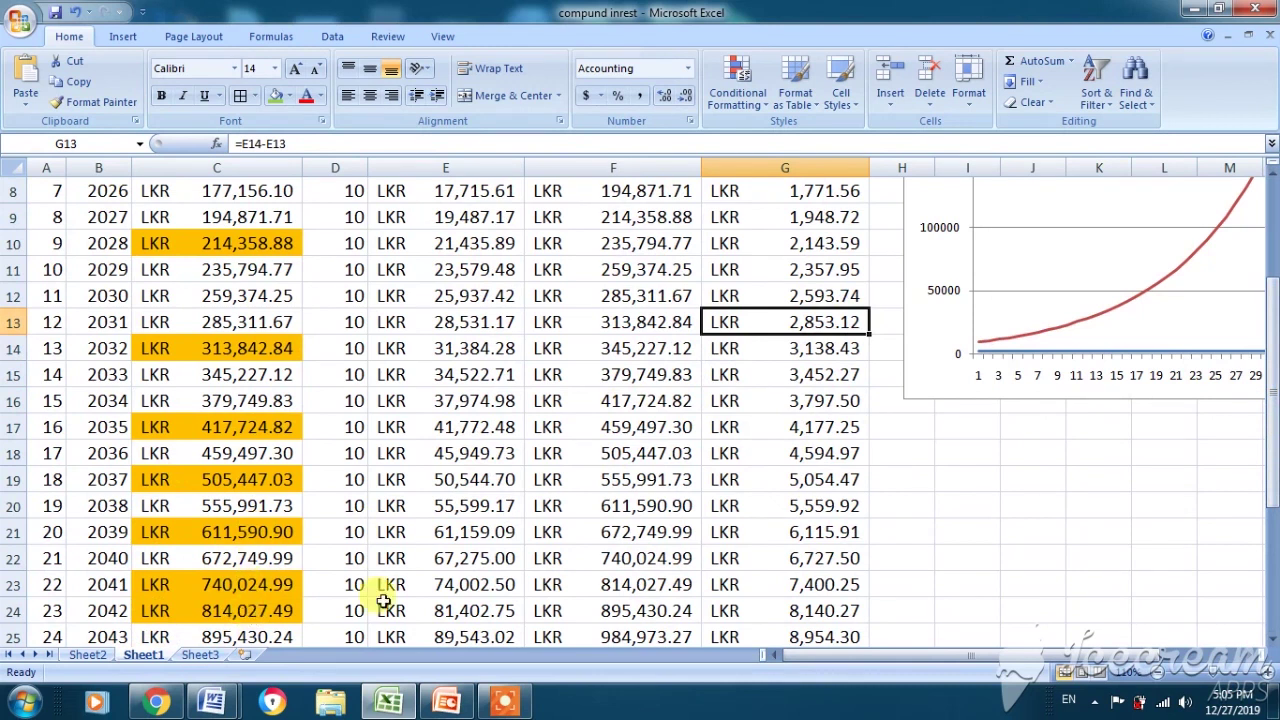
{"action": "left_click_drag", "start_coordinate": [1276, 405], "coordinate": [1276, 431]}
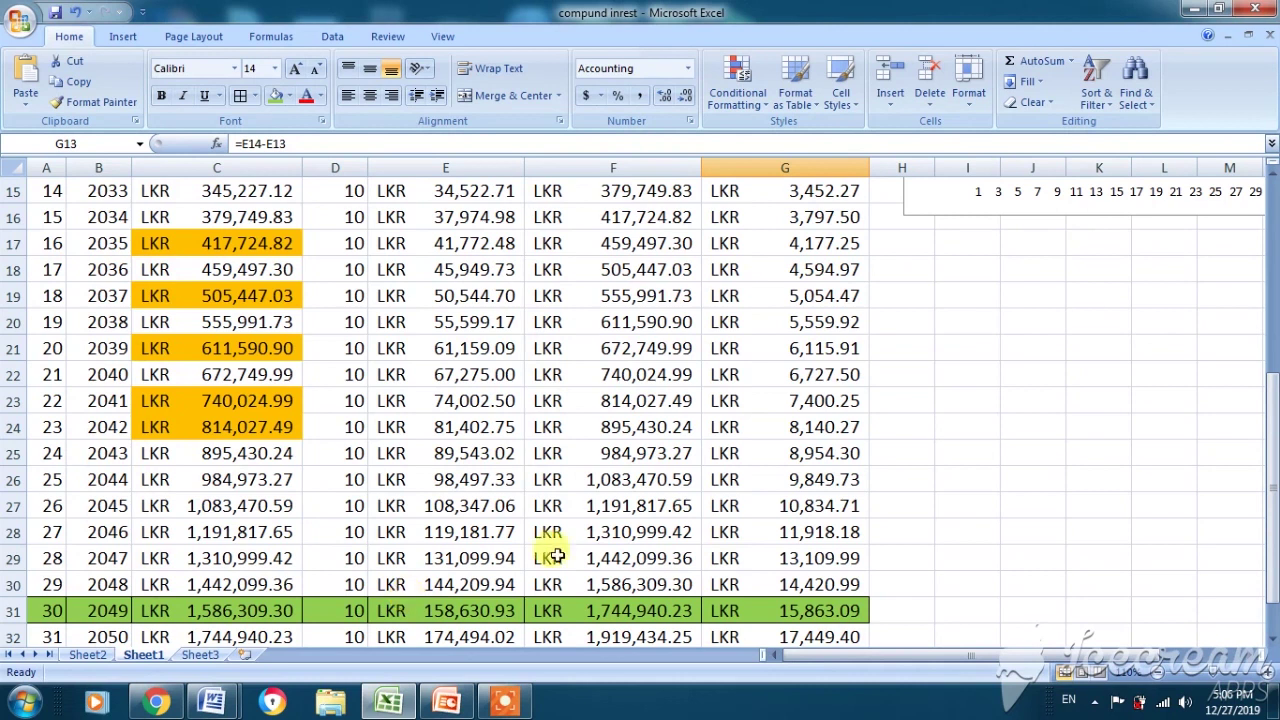
{"action": "left_click_drag", "start_coordinate": [1275, 505], "coordinate": [1275, 597]}
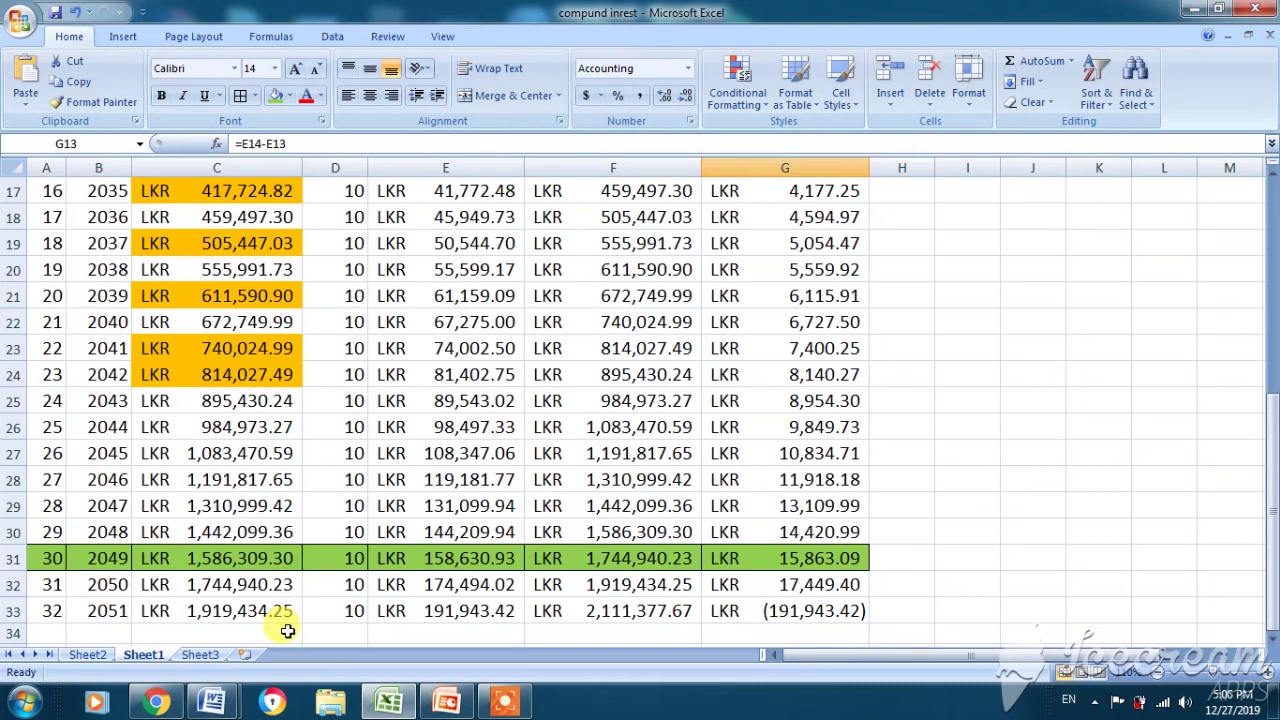
{"action": "left_click_drag", "start_coordinate": [1275, 442], "coordinate": [1275, 245]}
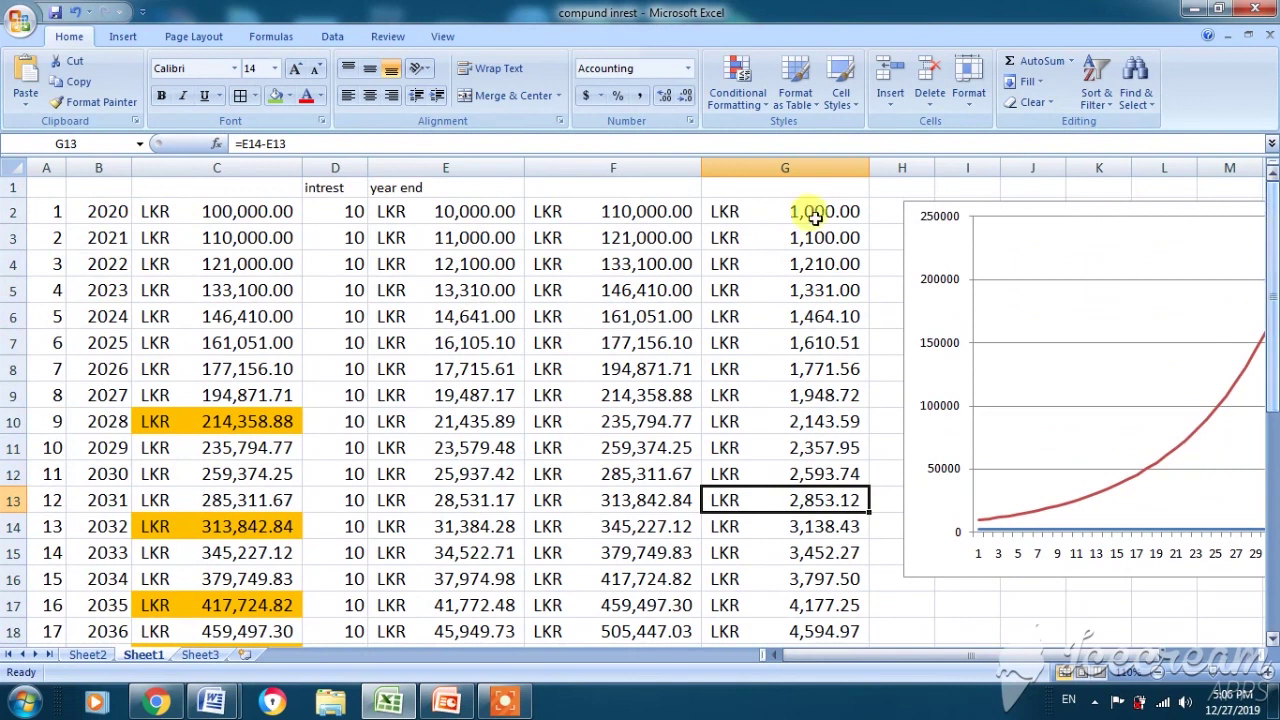
- Check the yearly interest-increase formulas in column G for 2020, 2021, 2022, 2024 and 2050
{"action": "left_click", "coordinate": [848, 215]}
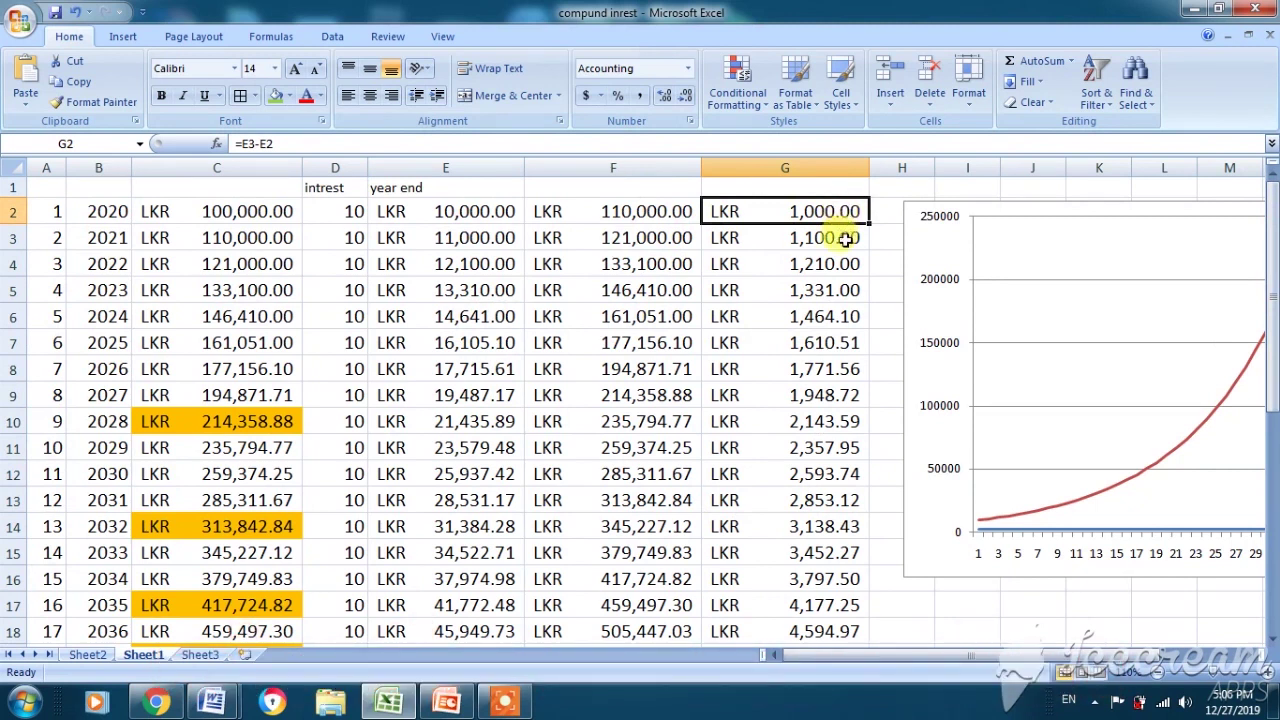
{"action": "left_click", "coordinate": [846, 237]}
{"action": "left_click", "coordinate": [848, 264]}
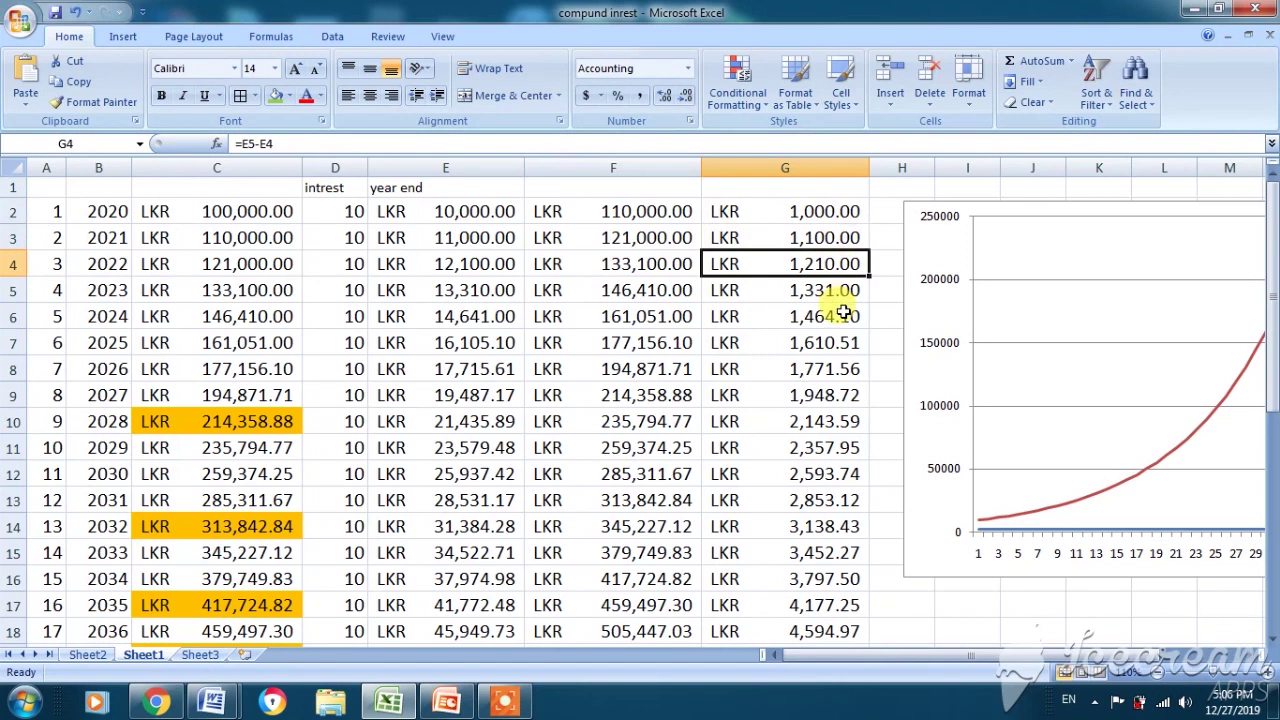
{"action": "left_click", "coordinate": [845, 313]}
{"action": "left_click_drag", "start_coordinate": [1272, 343], "coordinate": [1272, 575]}
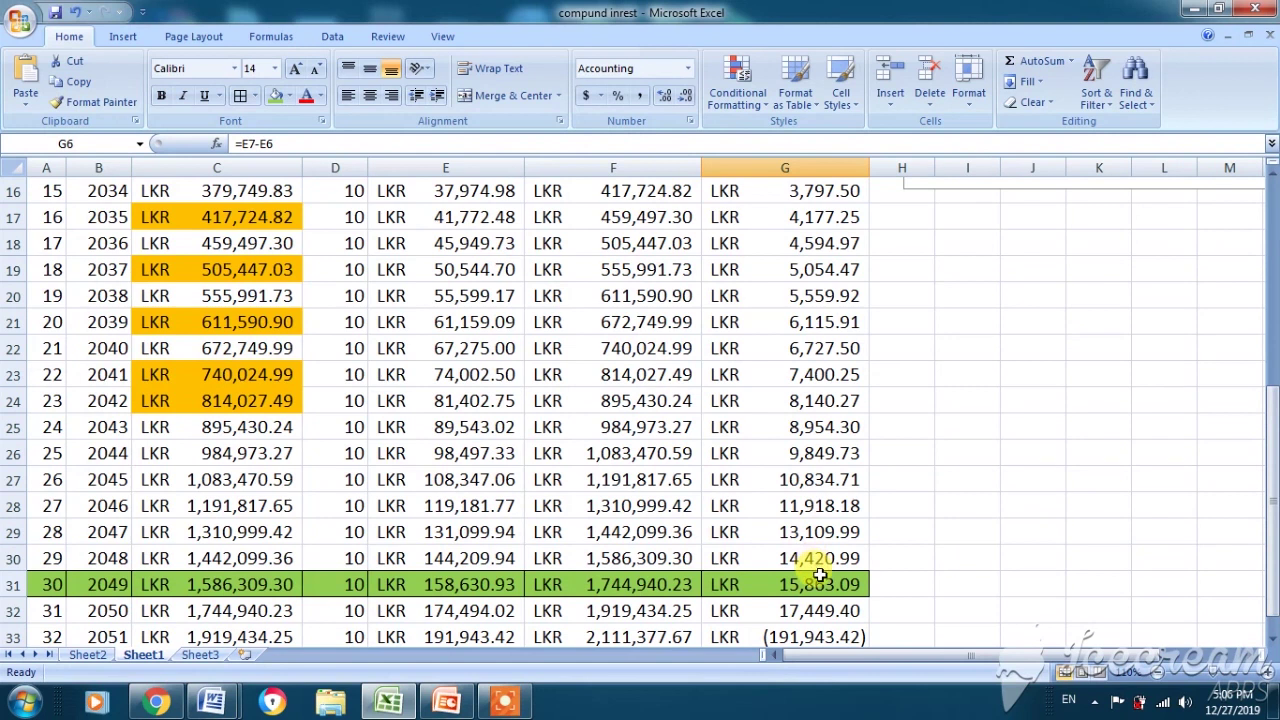
{"action": "left_click", "coordinate": [824, 609]}
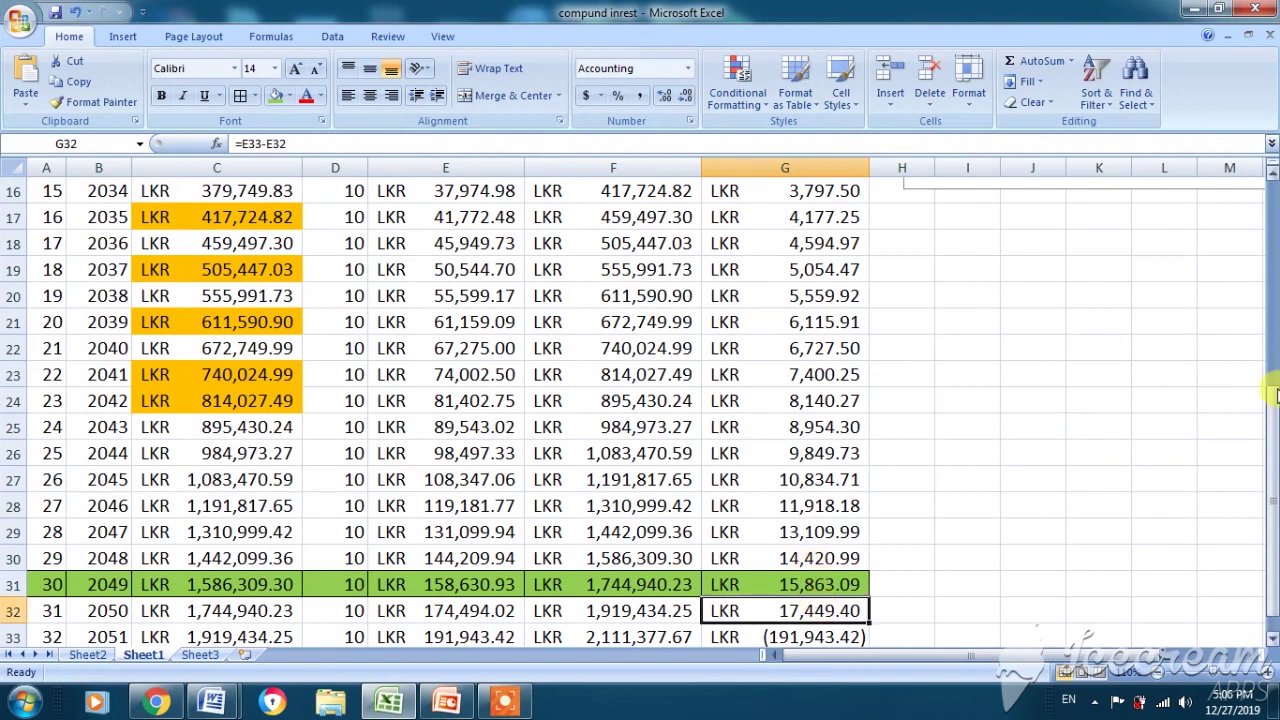
- Examine the full interest growth line chart beside the Sheet1 table
{"action": "left_click_drag", "start_coordinate": [1272, 453], "coordinate": [1272, 240]}
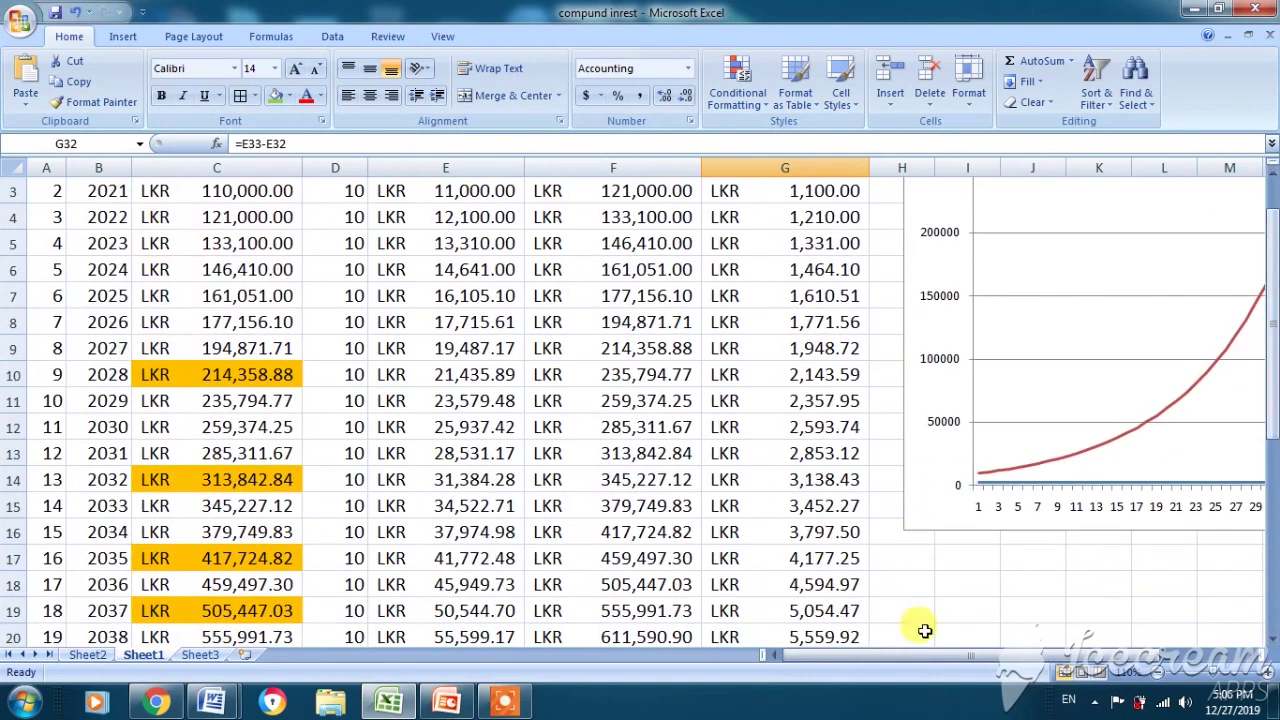
{"action": "left_click_drag", "start_coordinate": [925, 651], "coordinate": [1014, 606]}
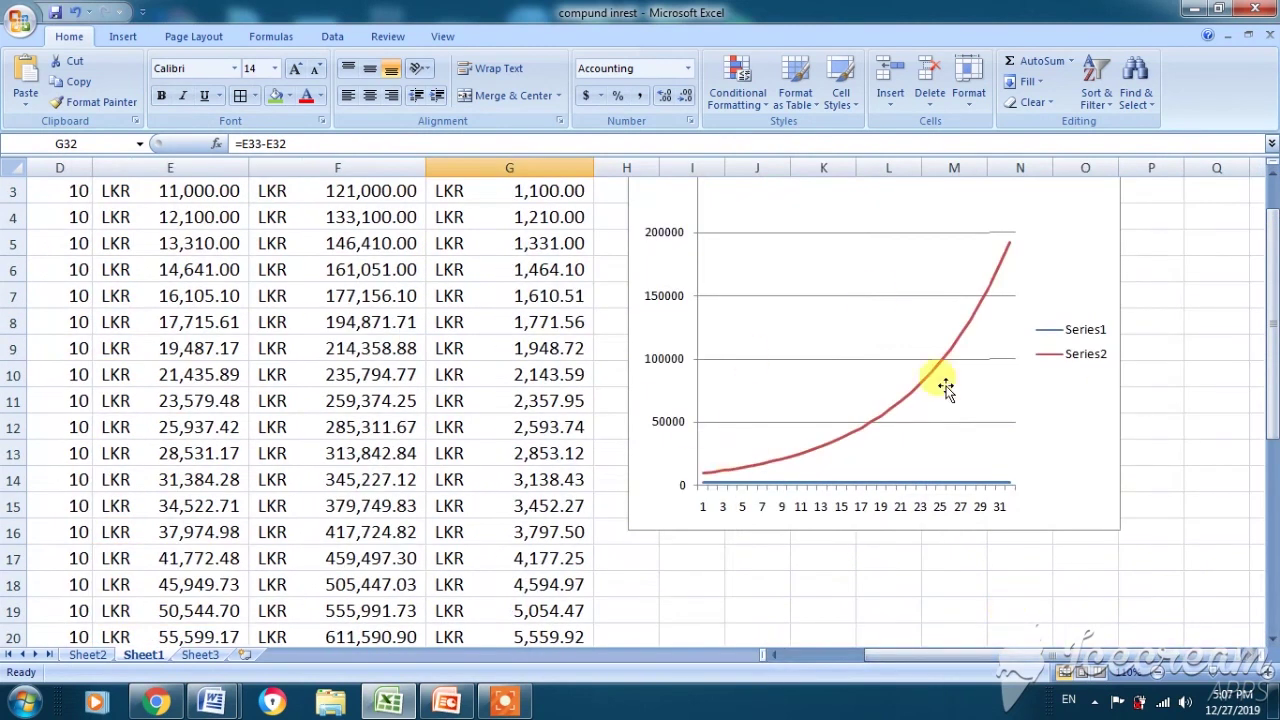
{"action": "left_click", "coordinate": [962, 306]}
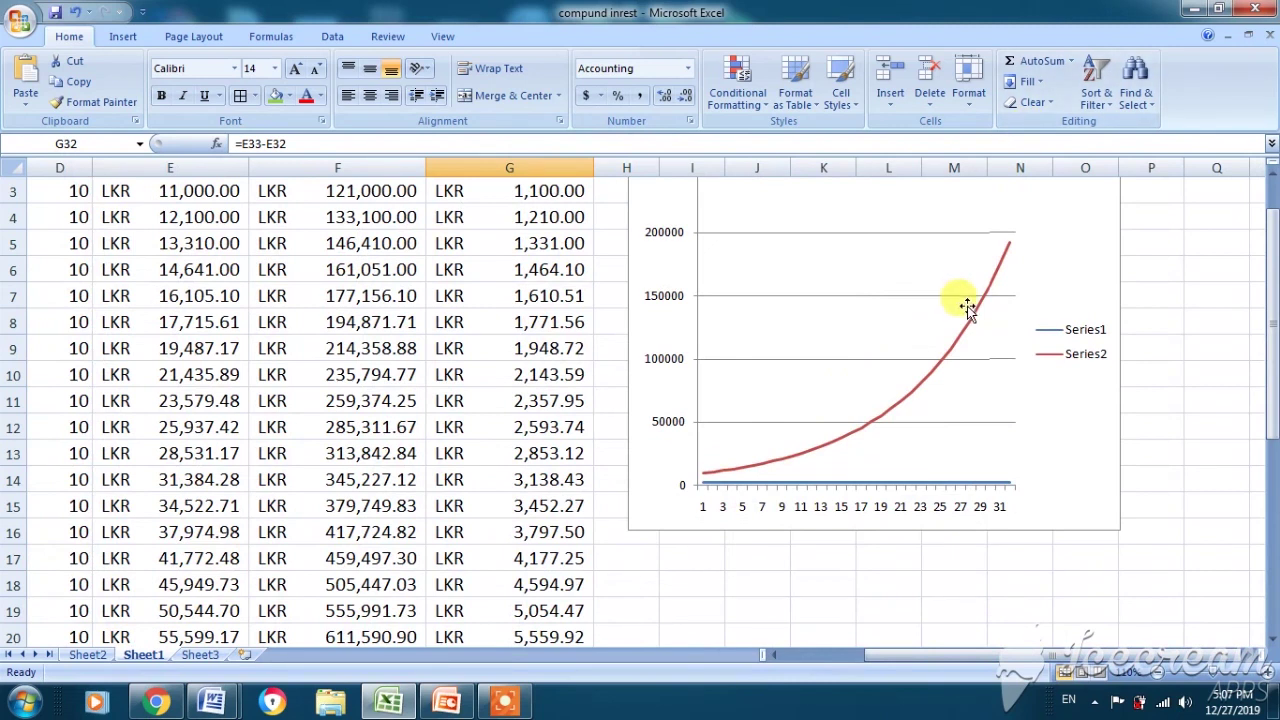
{"action": "left_click", "coordinate": [830, 662]}
- Review the highlighted balance milestones in column C and the green 2049 row of the Sheet1 table
{"action": "left_click", "coordinate": [1268, 270]}
{"action": "left_click_drag", "start_coordinate": [1268, 270], "coordinate": [1270, 272]}
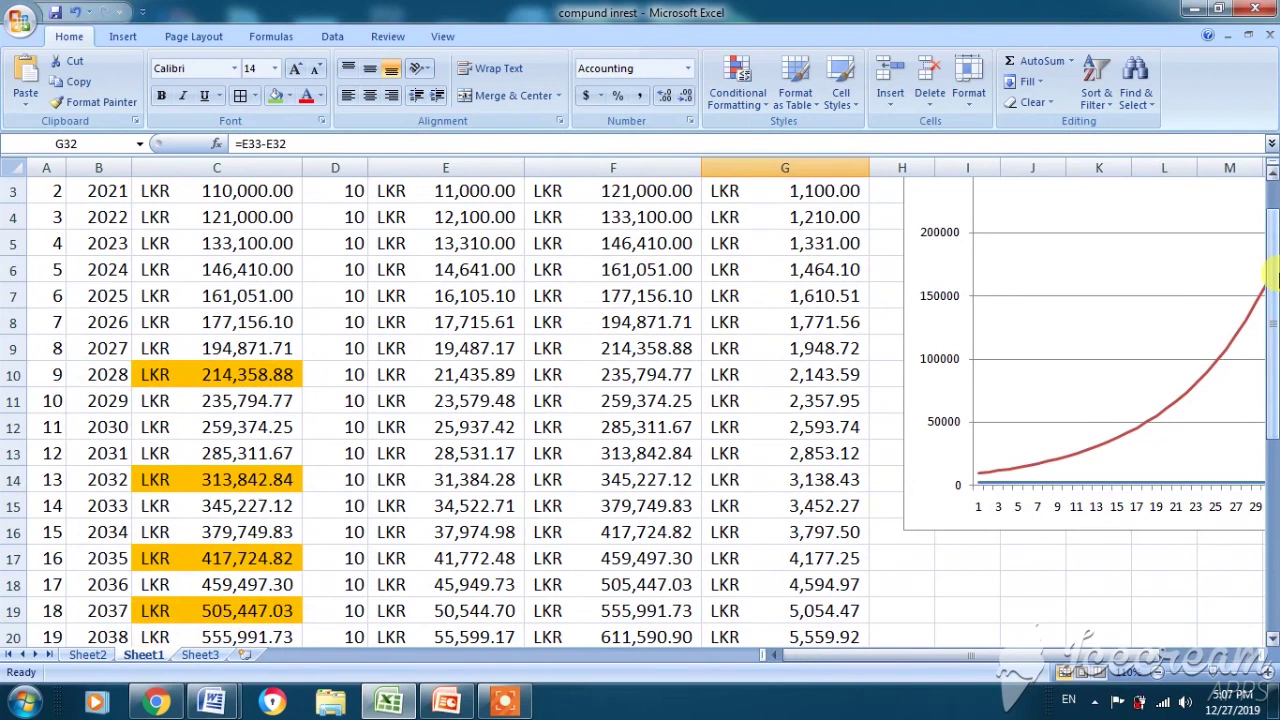
{"action": "left_click_drag", "start_coordinate": [1270, 272], "coordinate": [1270, 283]}
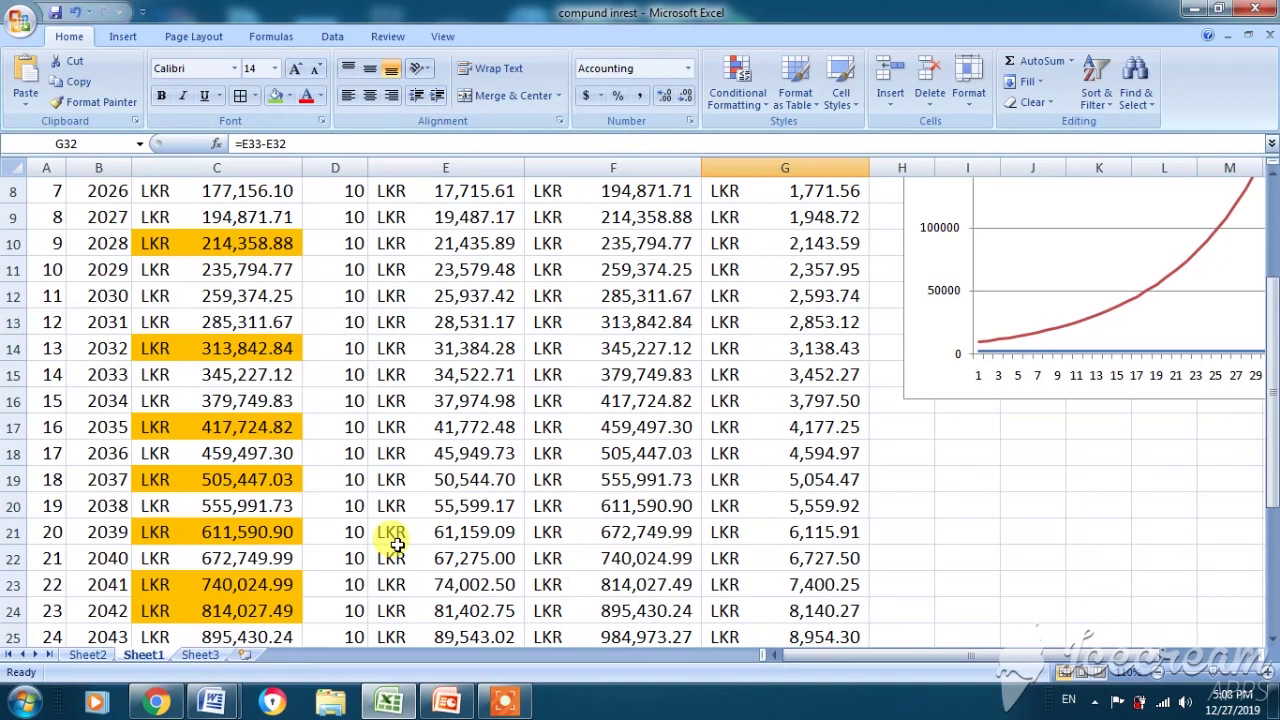
{"action": "left_click_drag", "start_coordinate": [1272, 456], "coordinate": [1272, 595]}
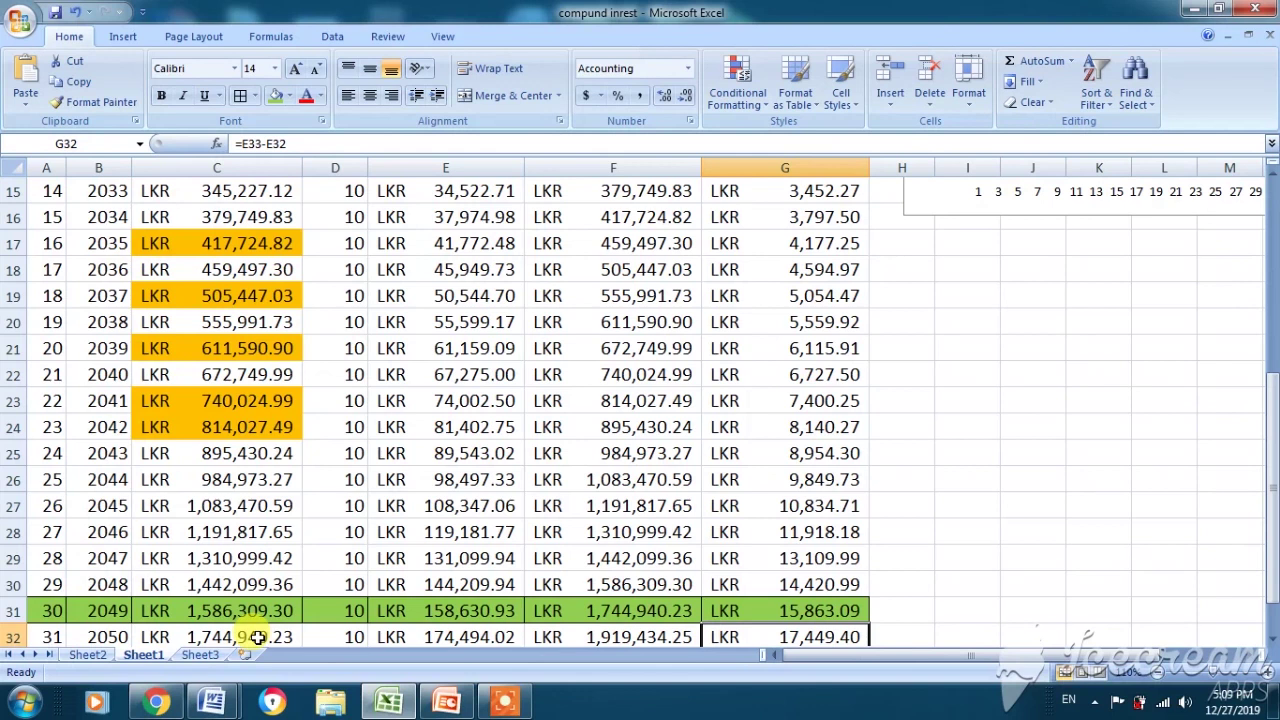
{"action": "left_click_drag", "start_coordinate": [1270, 380], "coordinate": [1270, 343]}
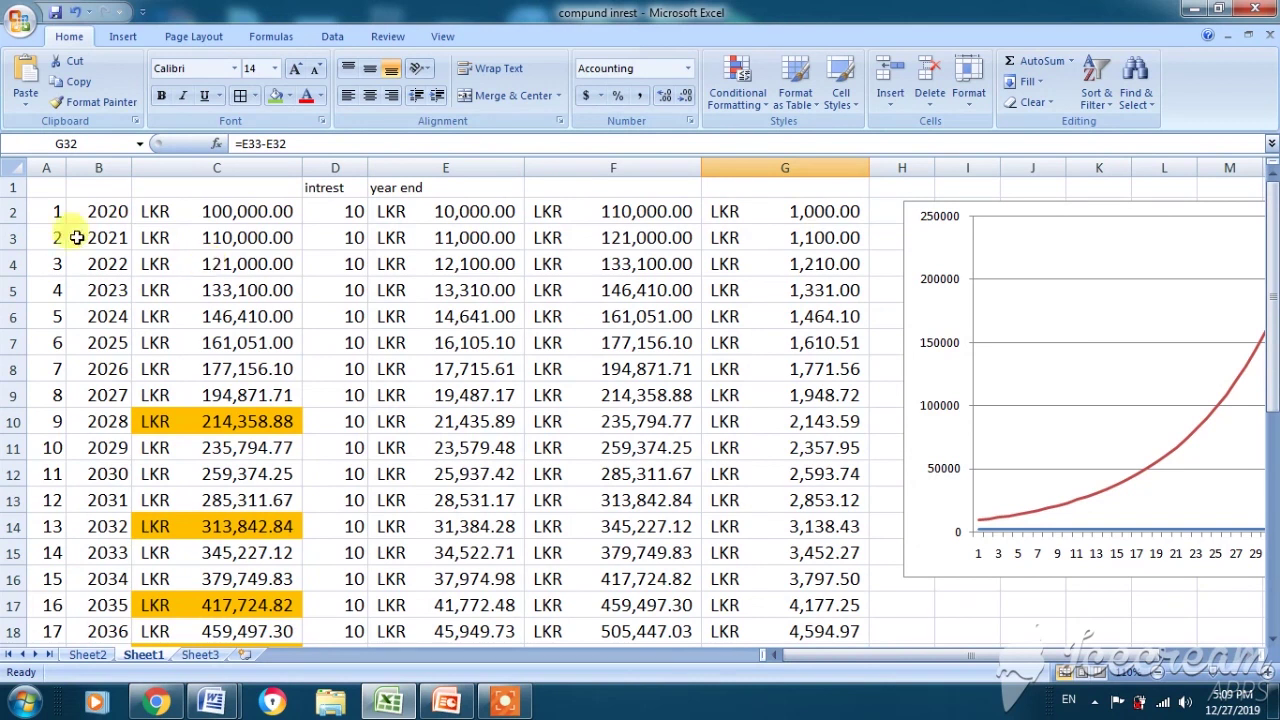
- Select the first ten years of the table, A2:G11, and enter "cou" in cell A2
{"action": "left_click_drag", "start_coordinate": [49, 212], "coordinate": [799, 456]}
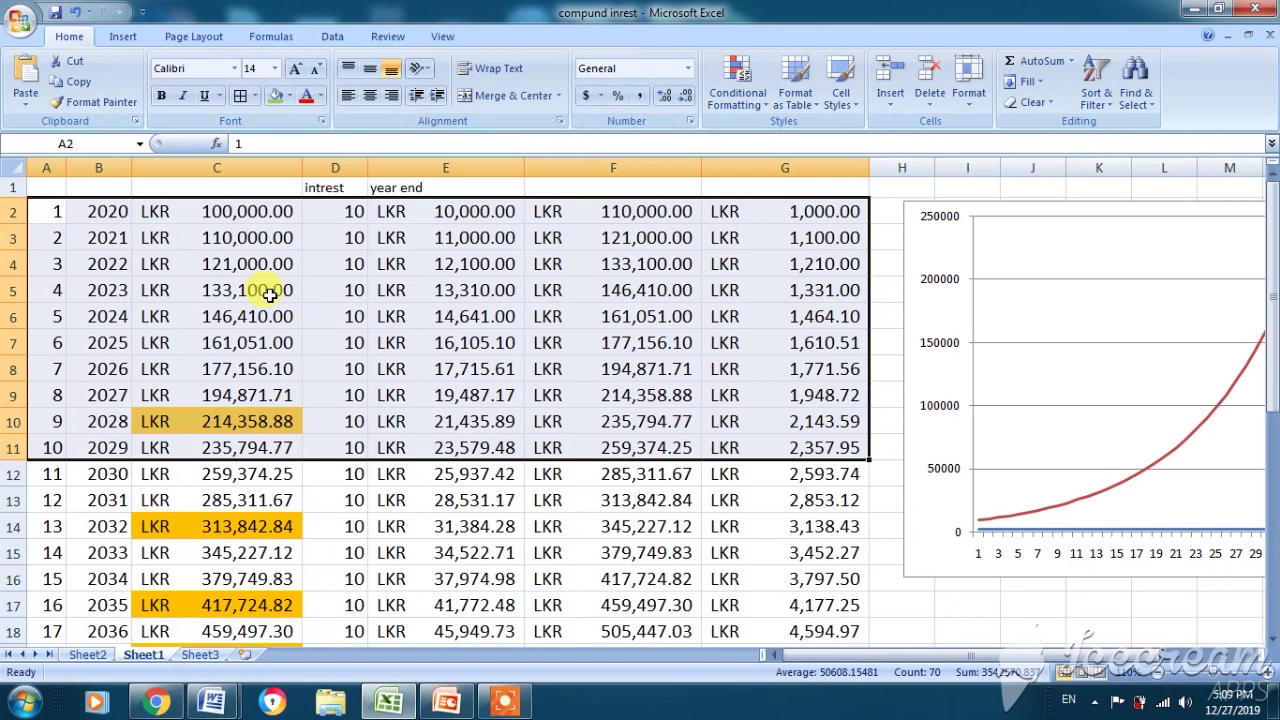
{"action": "type", "text": "cou"}
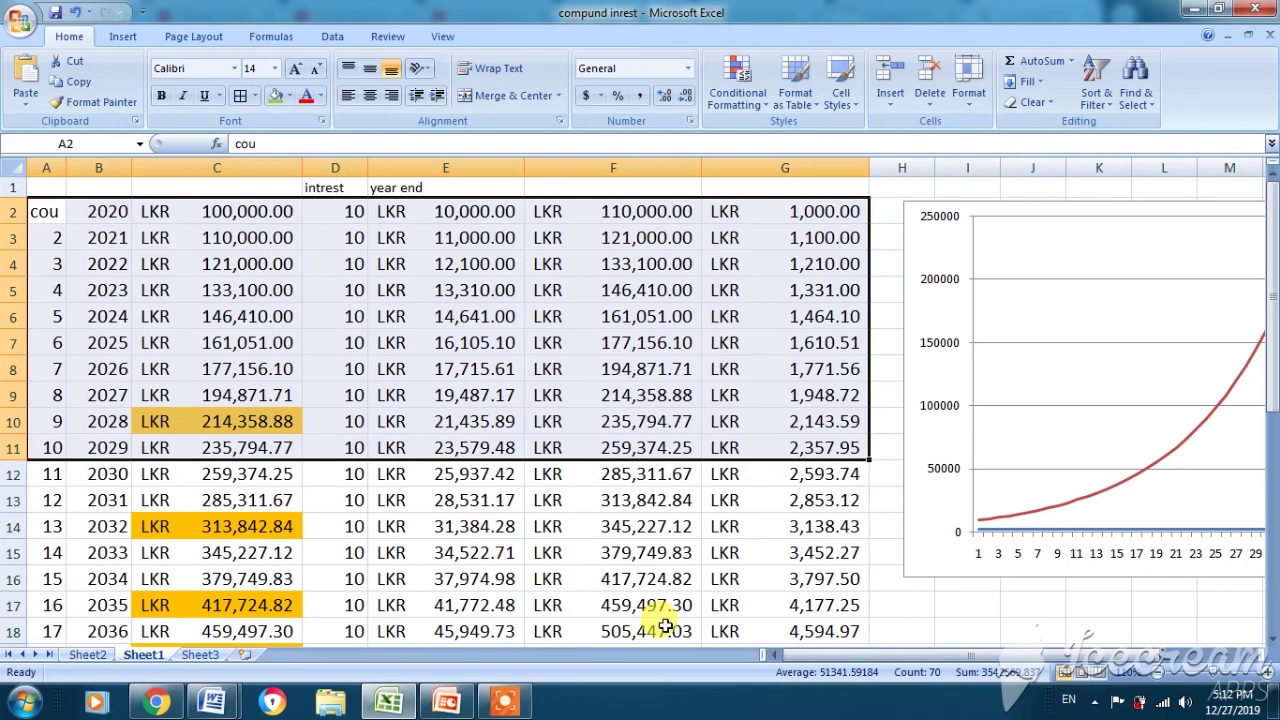
- Switch to the NSB BANK presentation in PowerPoint to view the "Unshakable and money master" slide
{"action": "left_click", "coordinate": [446, 703]}
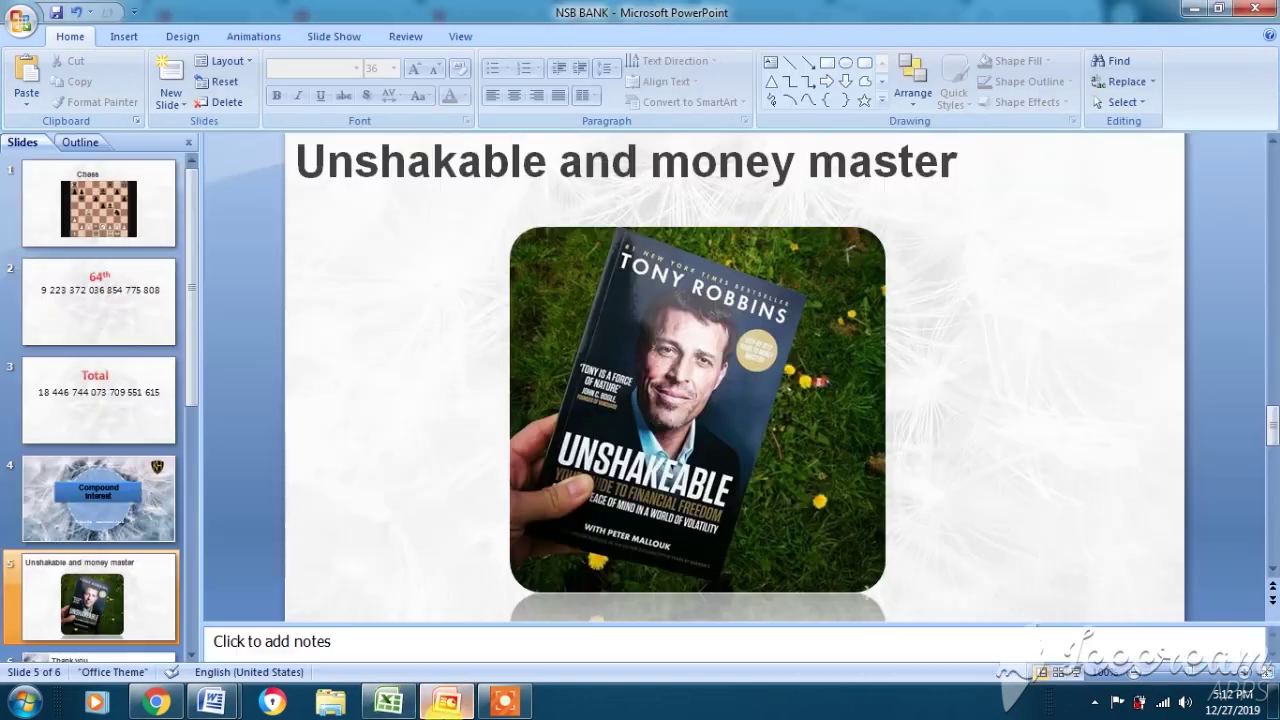